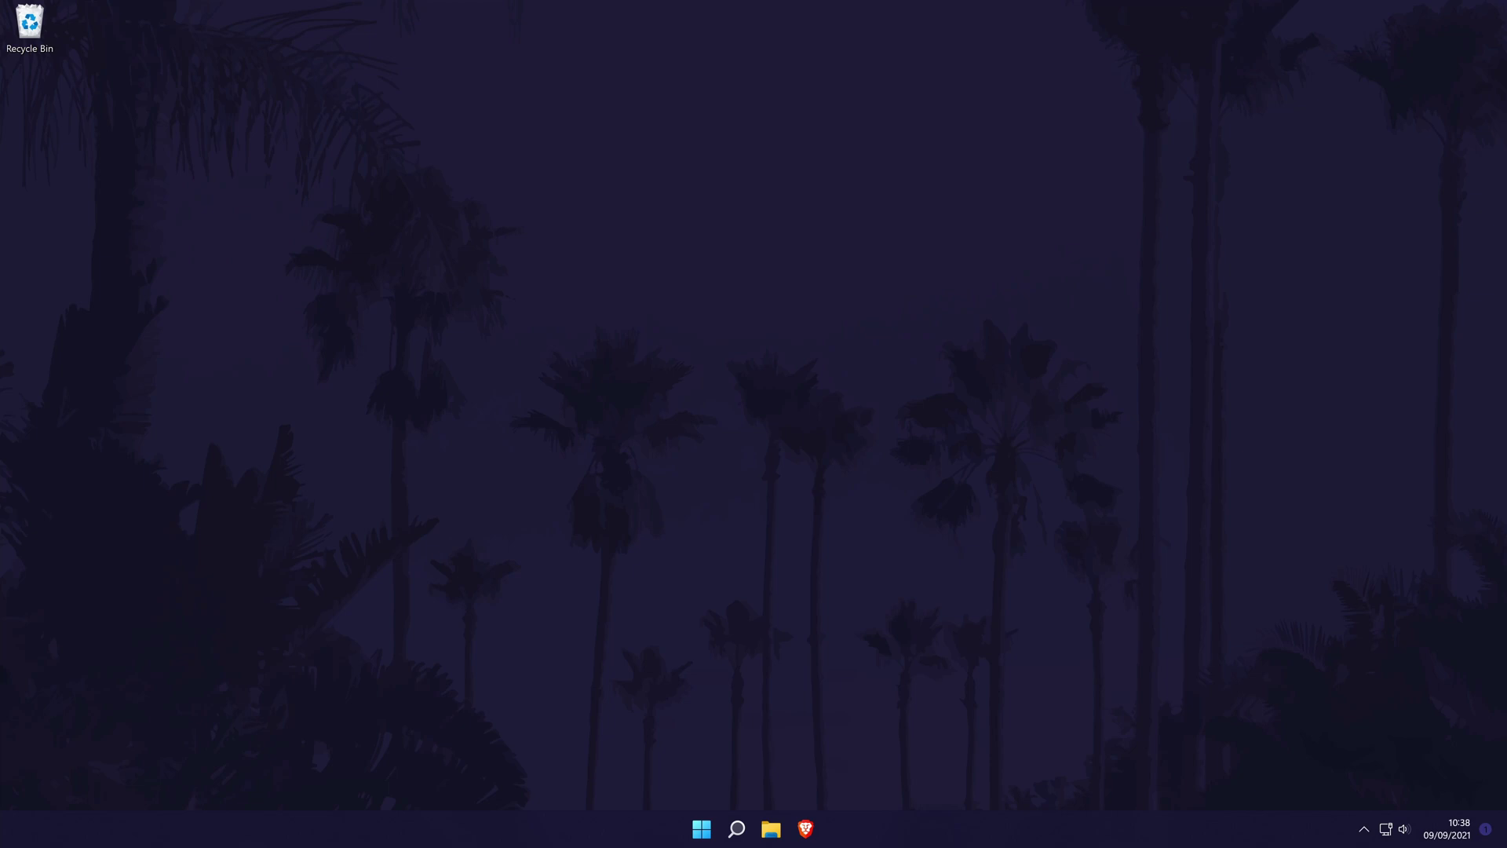
Step: Launch Device Manager from search and open the HID-compliant mouse properties under Mice
click(738, 828)
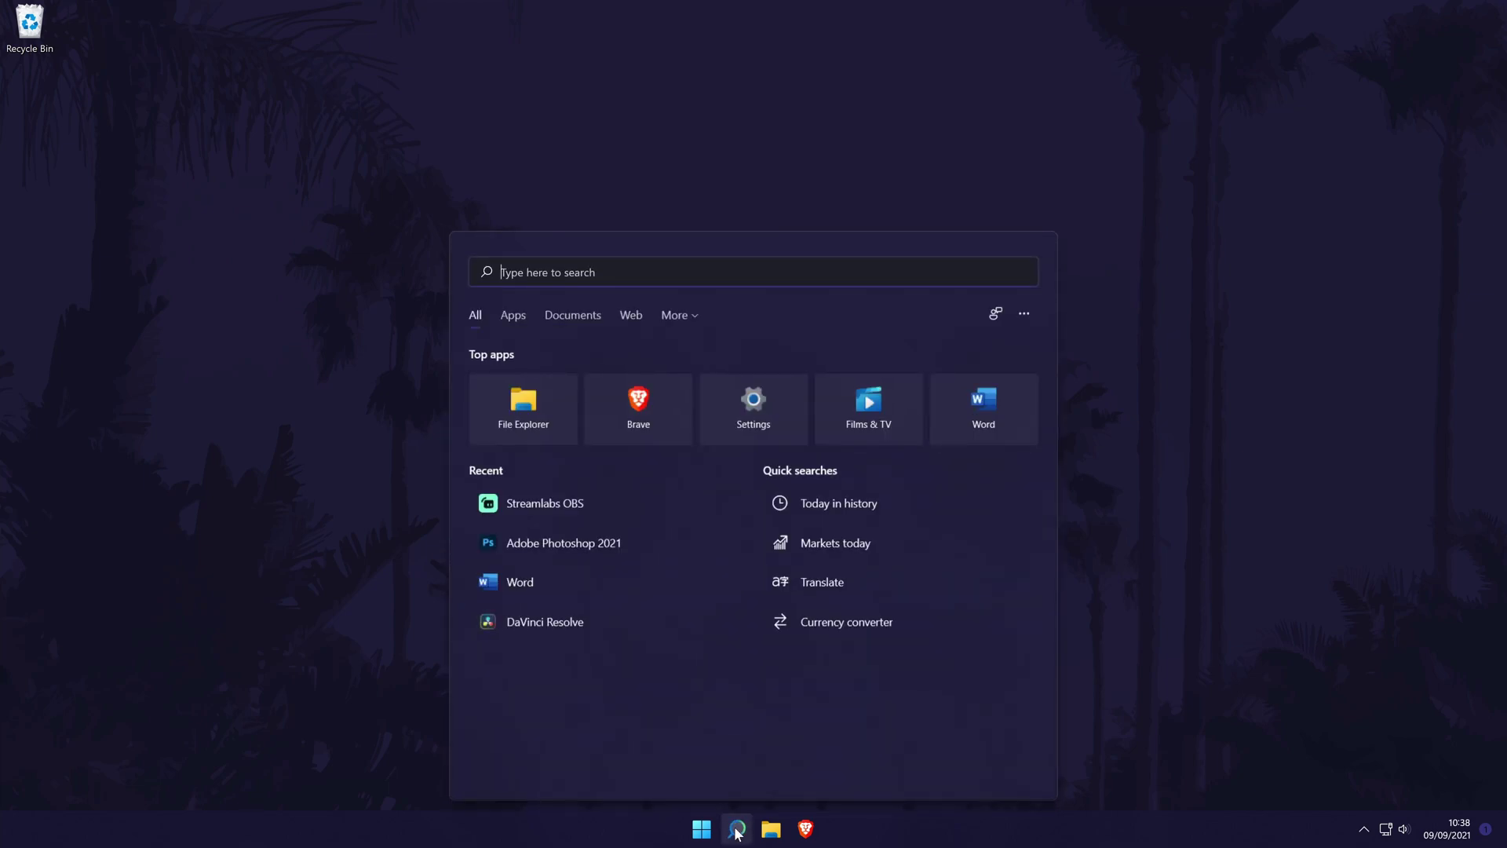
text(device)
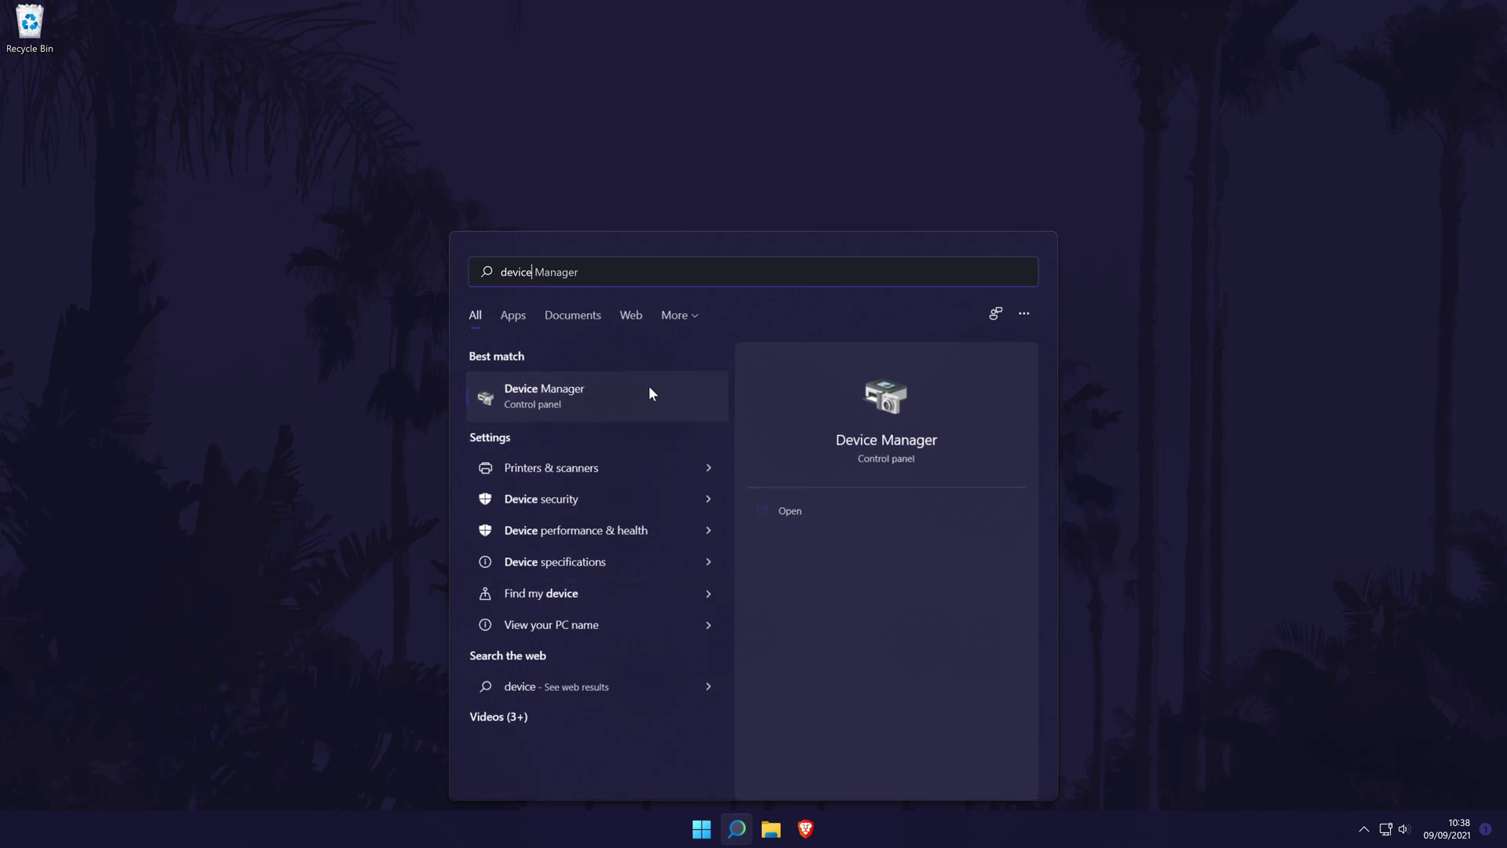
click(590, 396)
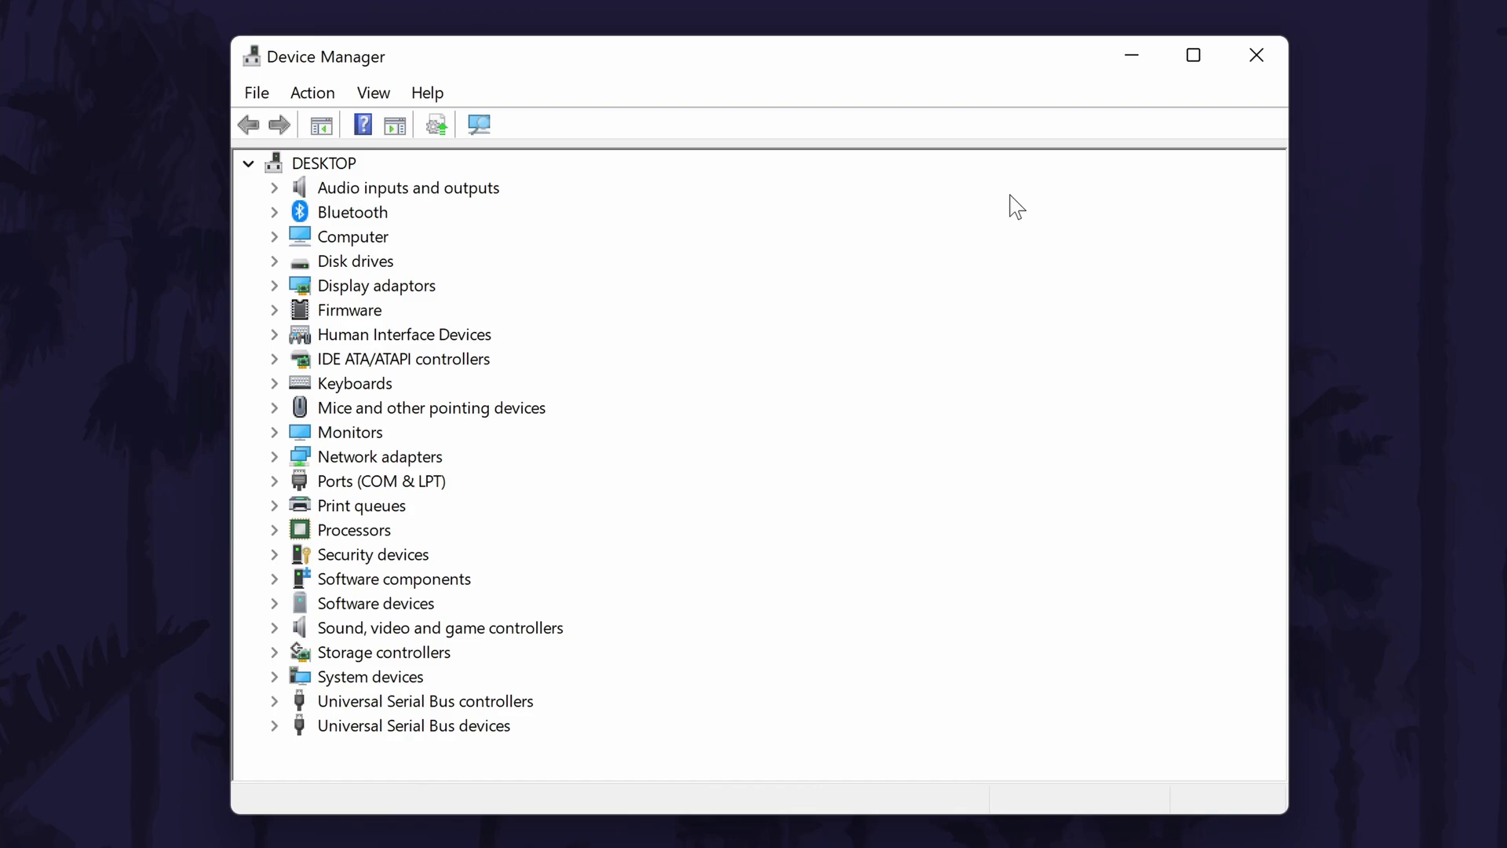
click(426, 407)
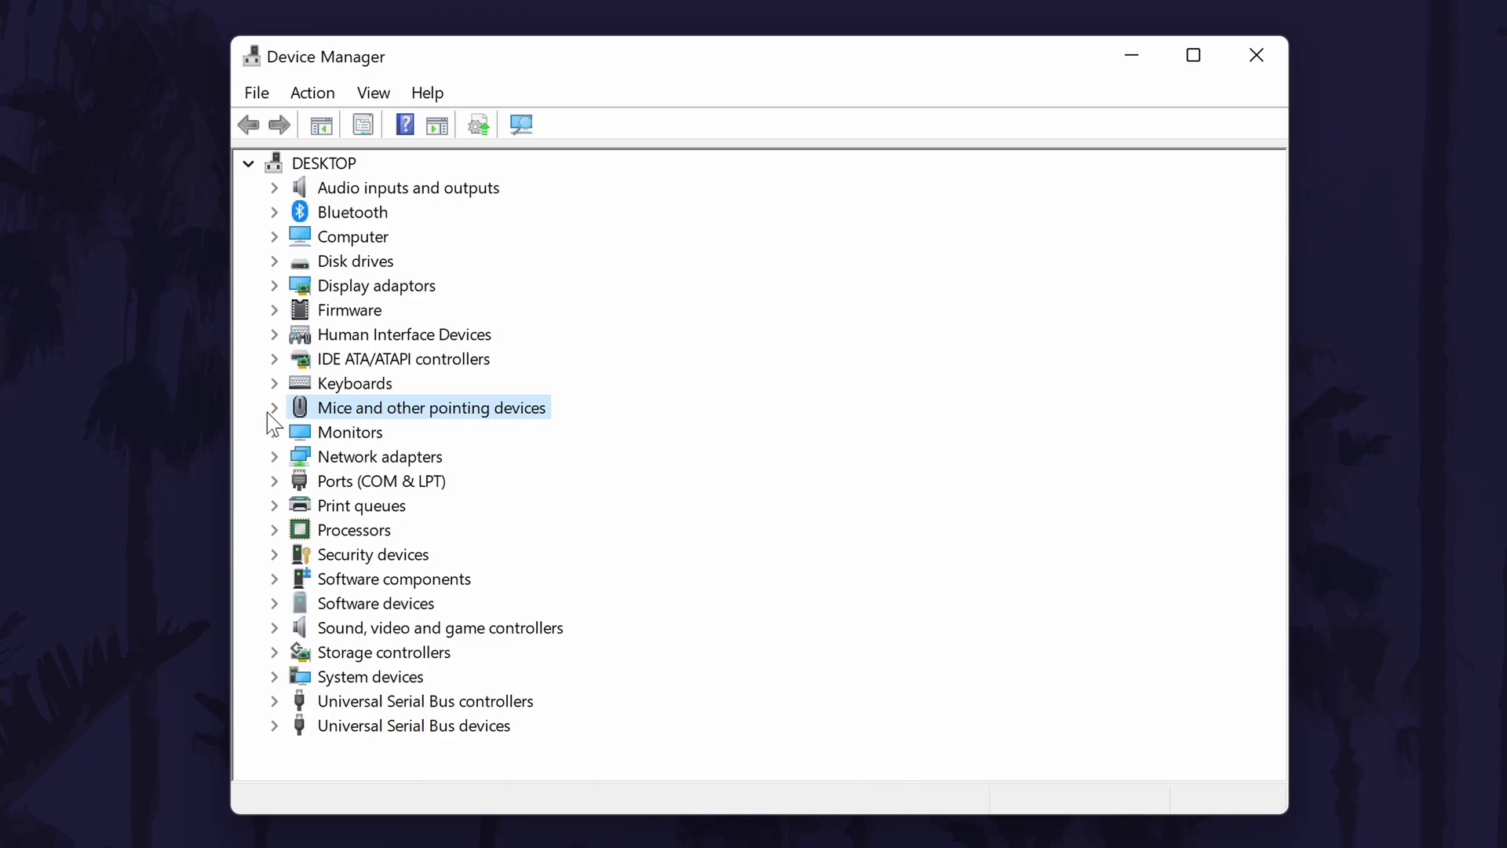
double_click(401, 407)
click(465, 434)
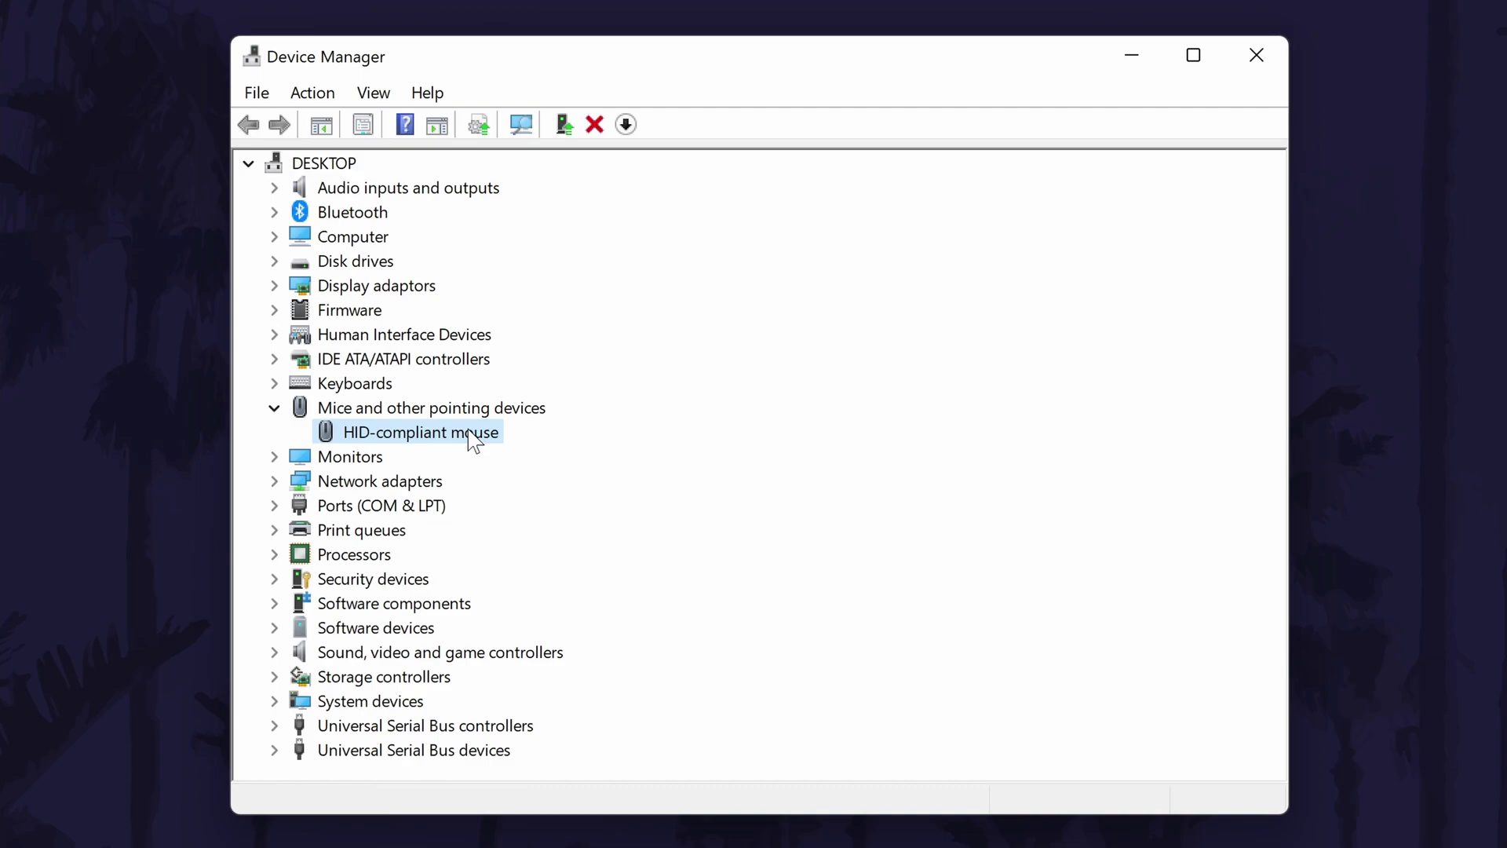
double_click(474, 441)
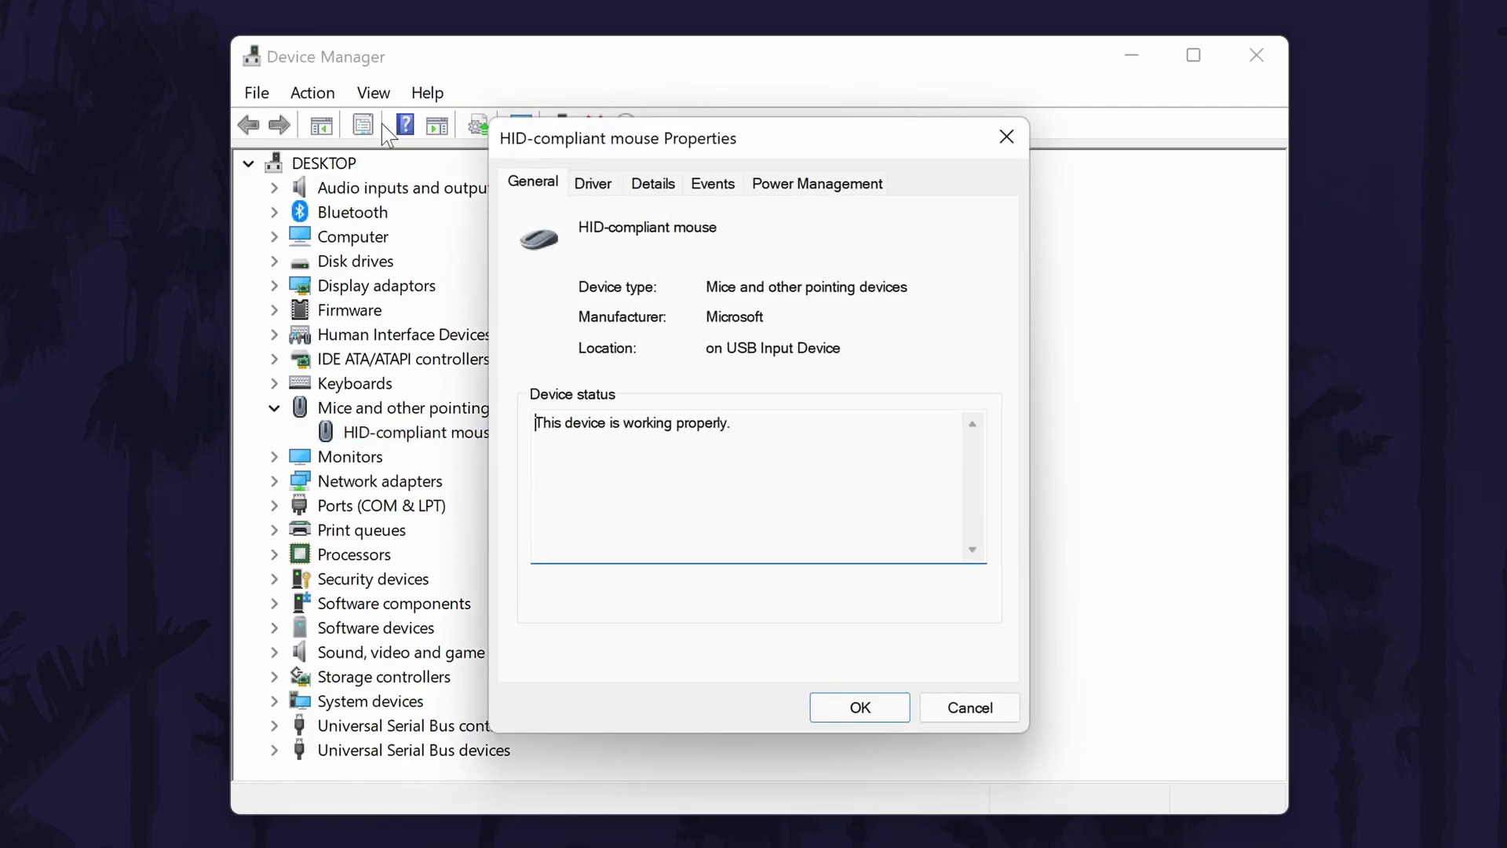
Step: Run Update Driver on the mouse's Driver tab, searching automatically for drivers
click(594, 185)
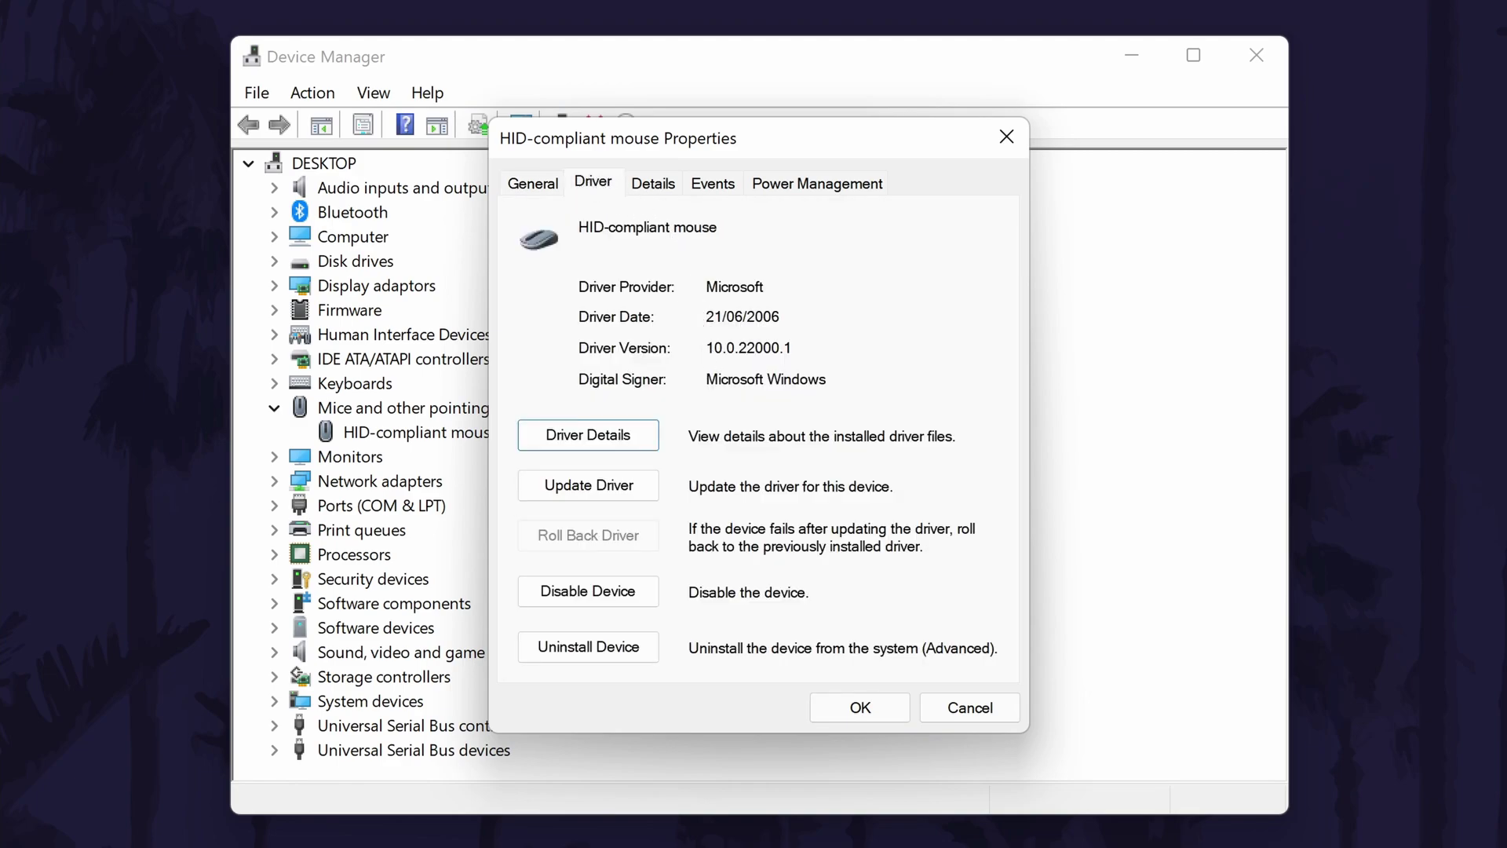
click(588, 495)
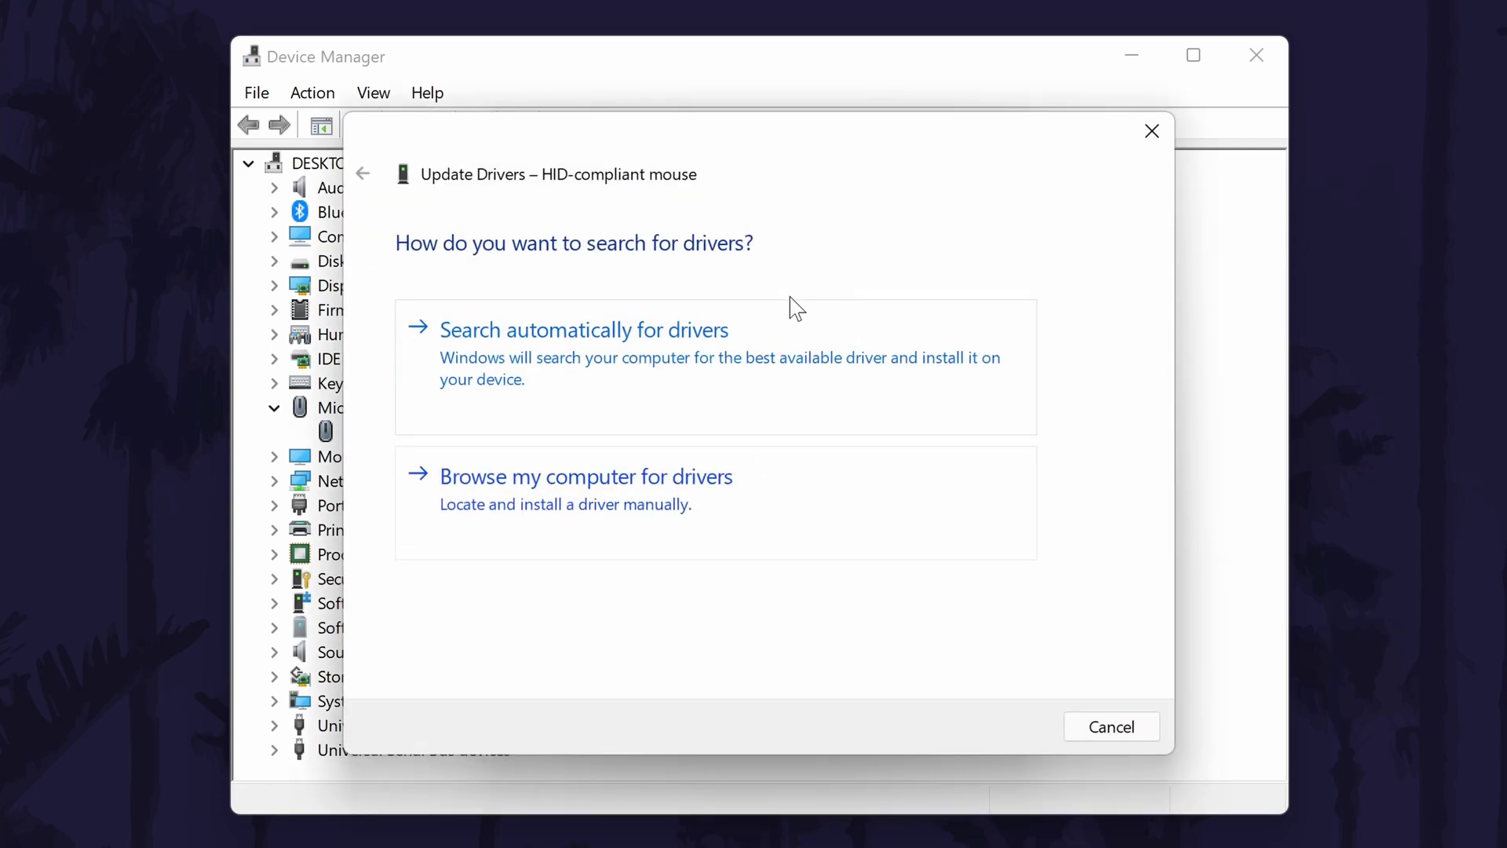
click(711, 363)
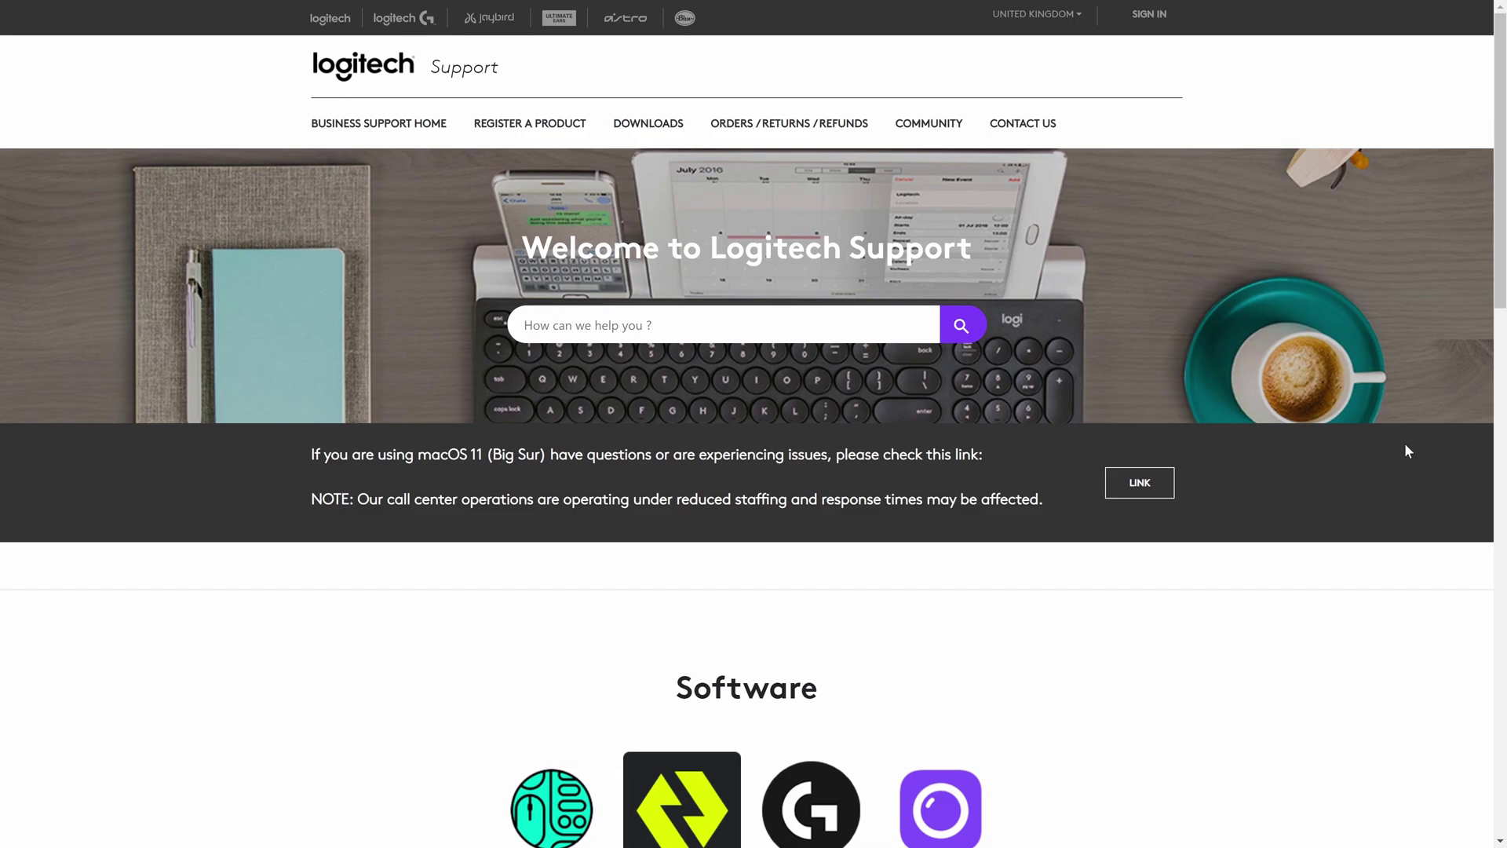
scroll(1405, 443, down, 8)
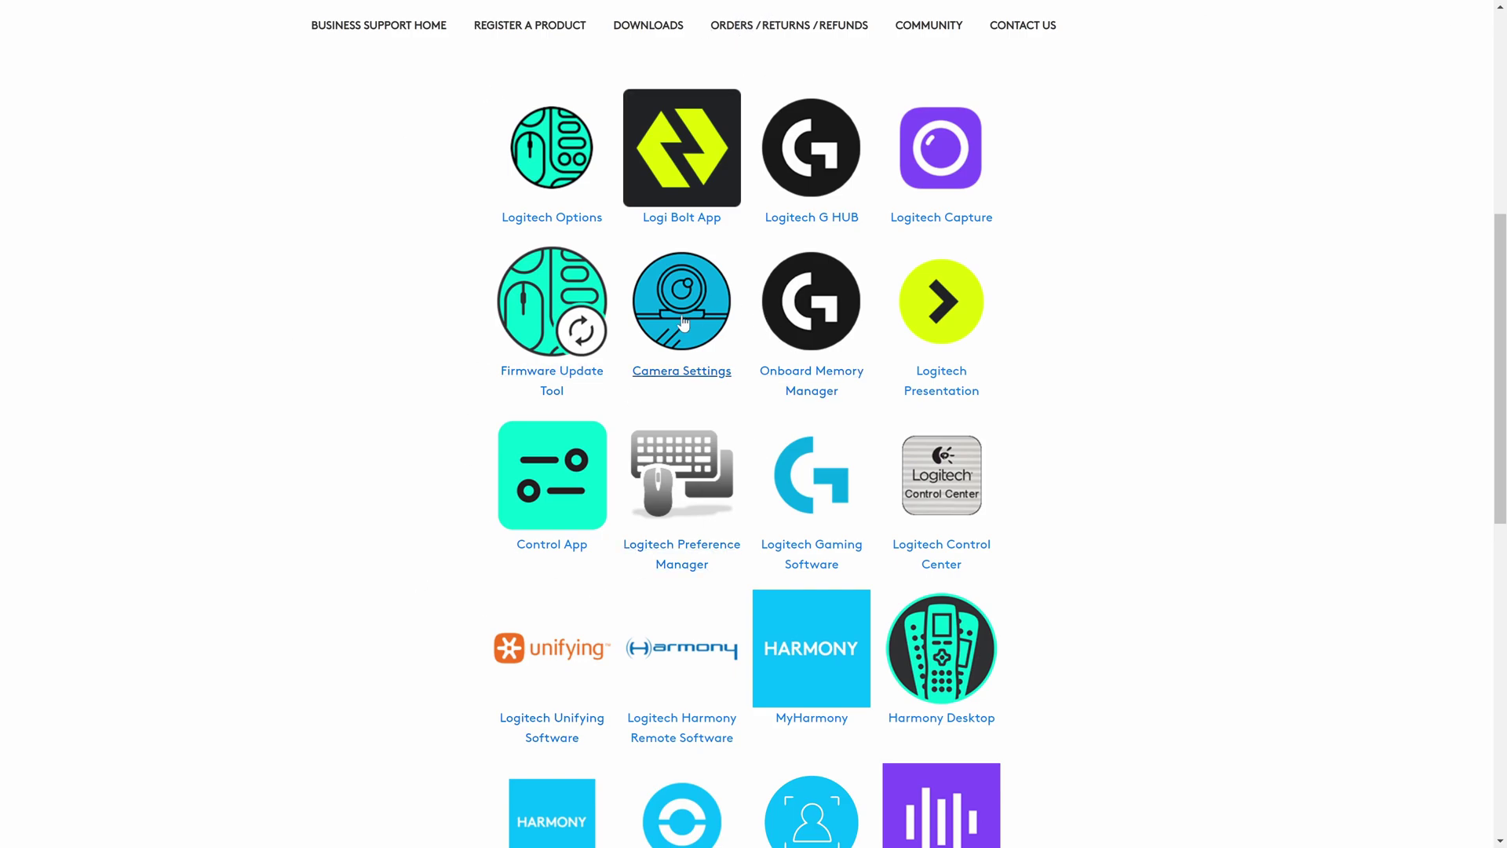
scroll(1001, 477, down, 1)
scroll(1001, 478, down, 3)
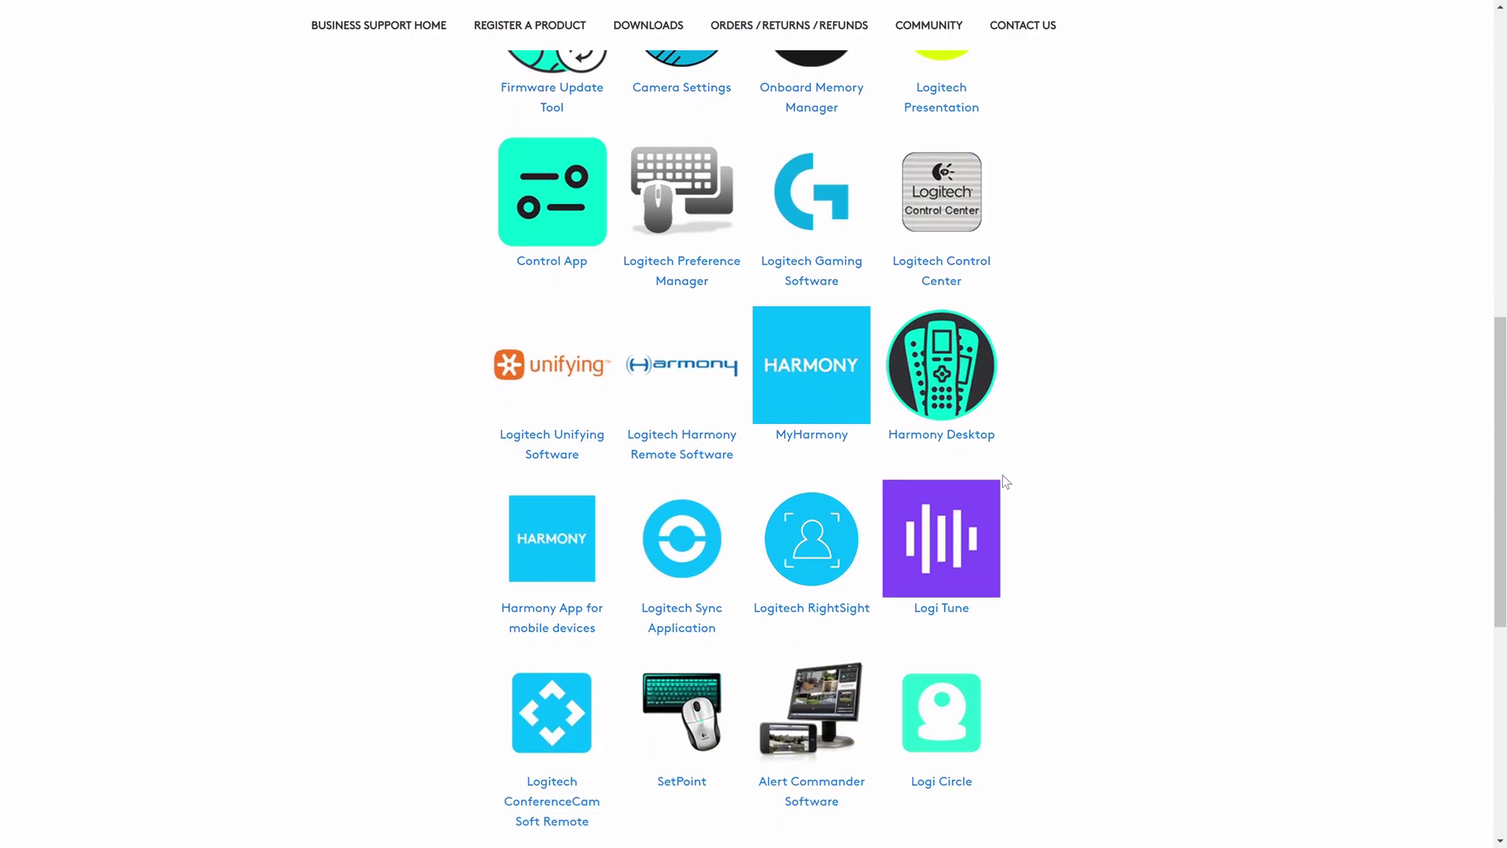
scroll(1002, 475, down, 2)
scroll(1002, 475, down, 2)
scroll(1003, 477, down, 1)
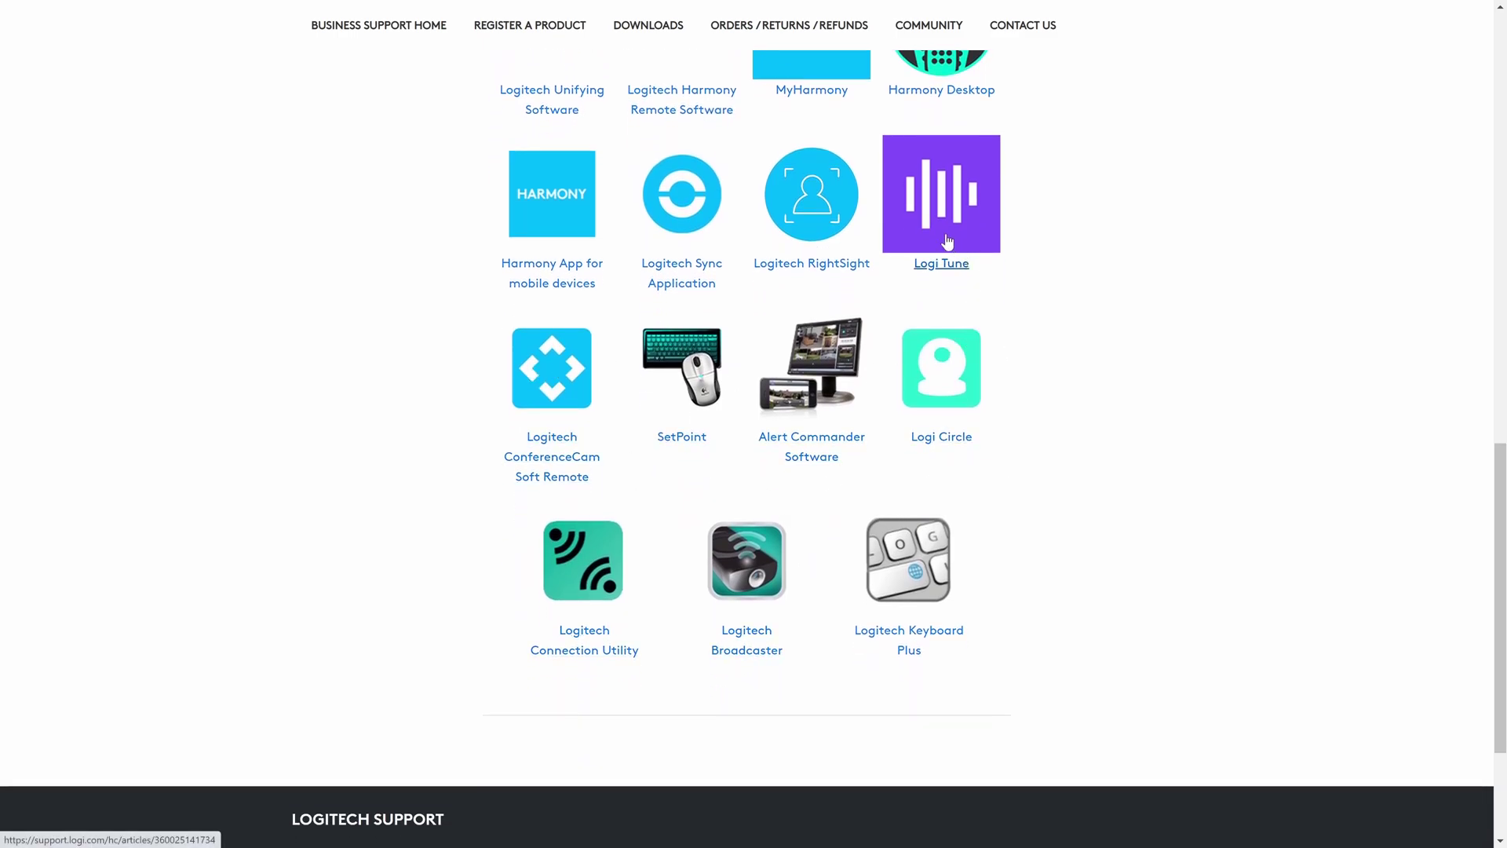
scroll(680, 259, up, 2)
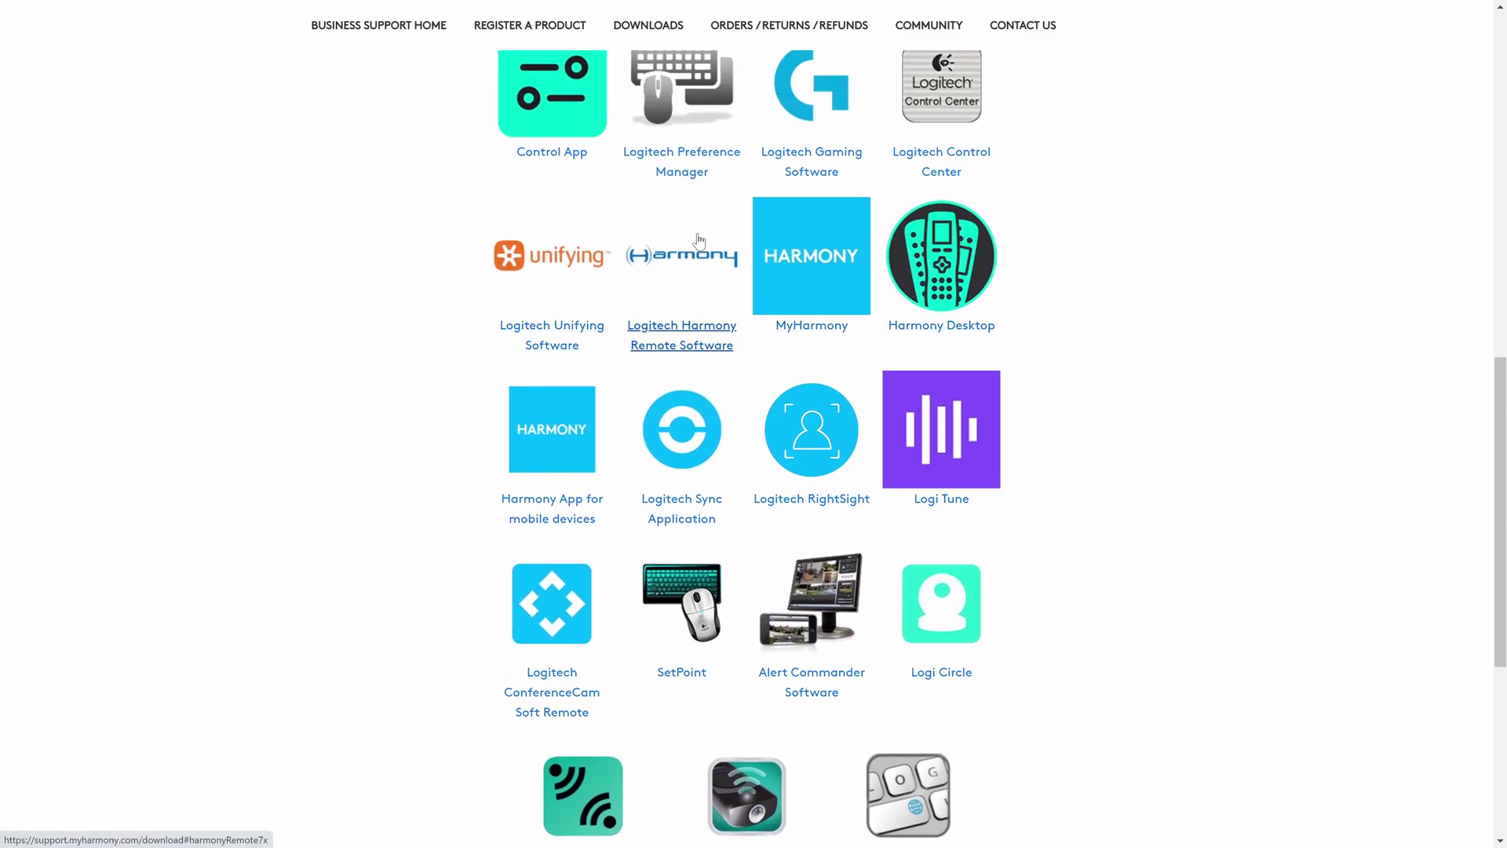
scroll(706, 272, up, 1)
scroll(943, 271, up, 1)
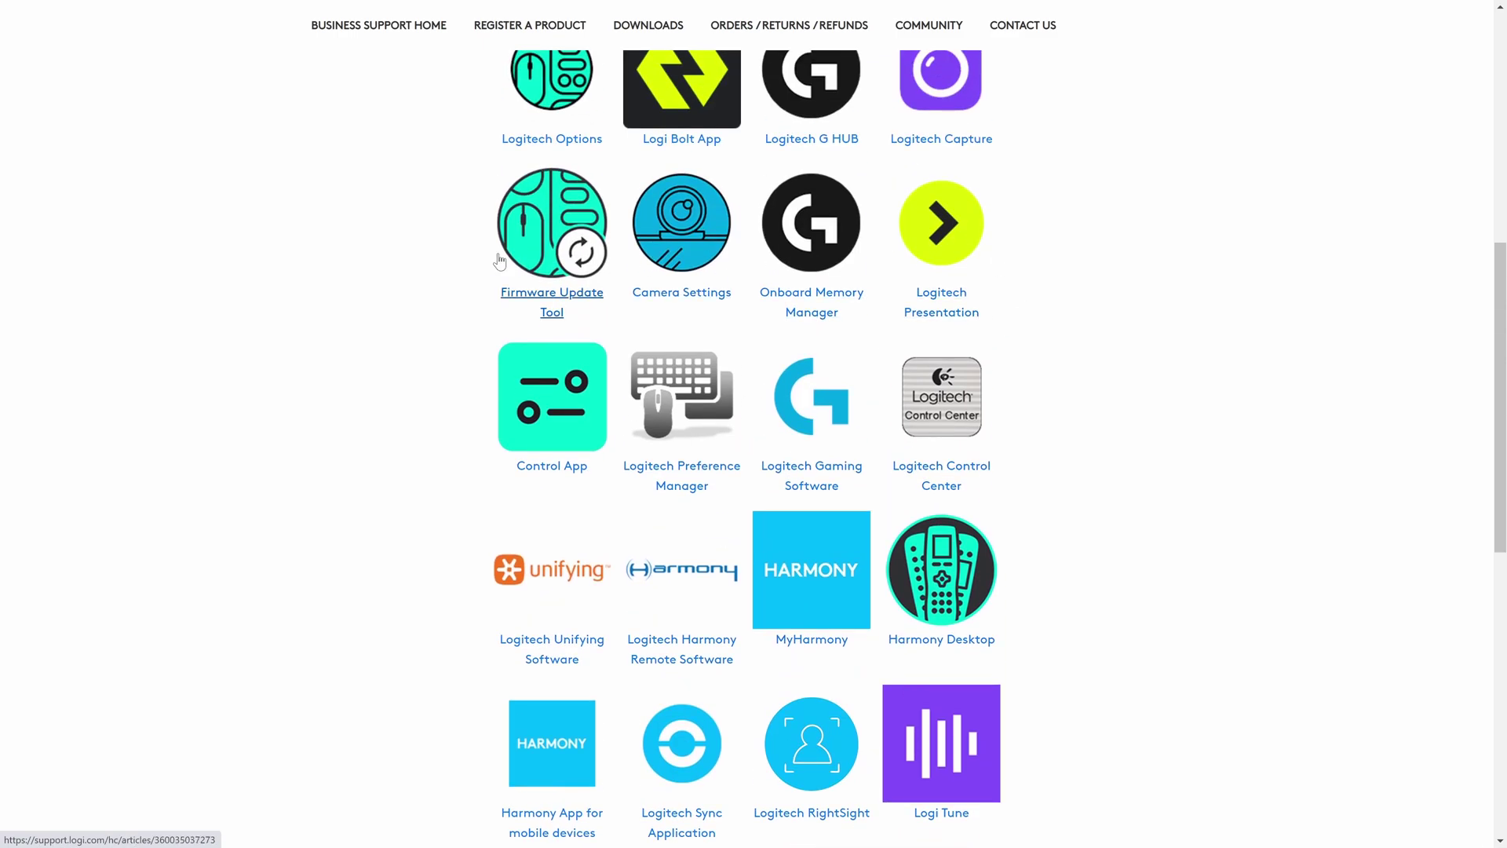
scroll(1115, 305, up, 1)
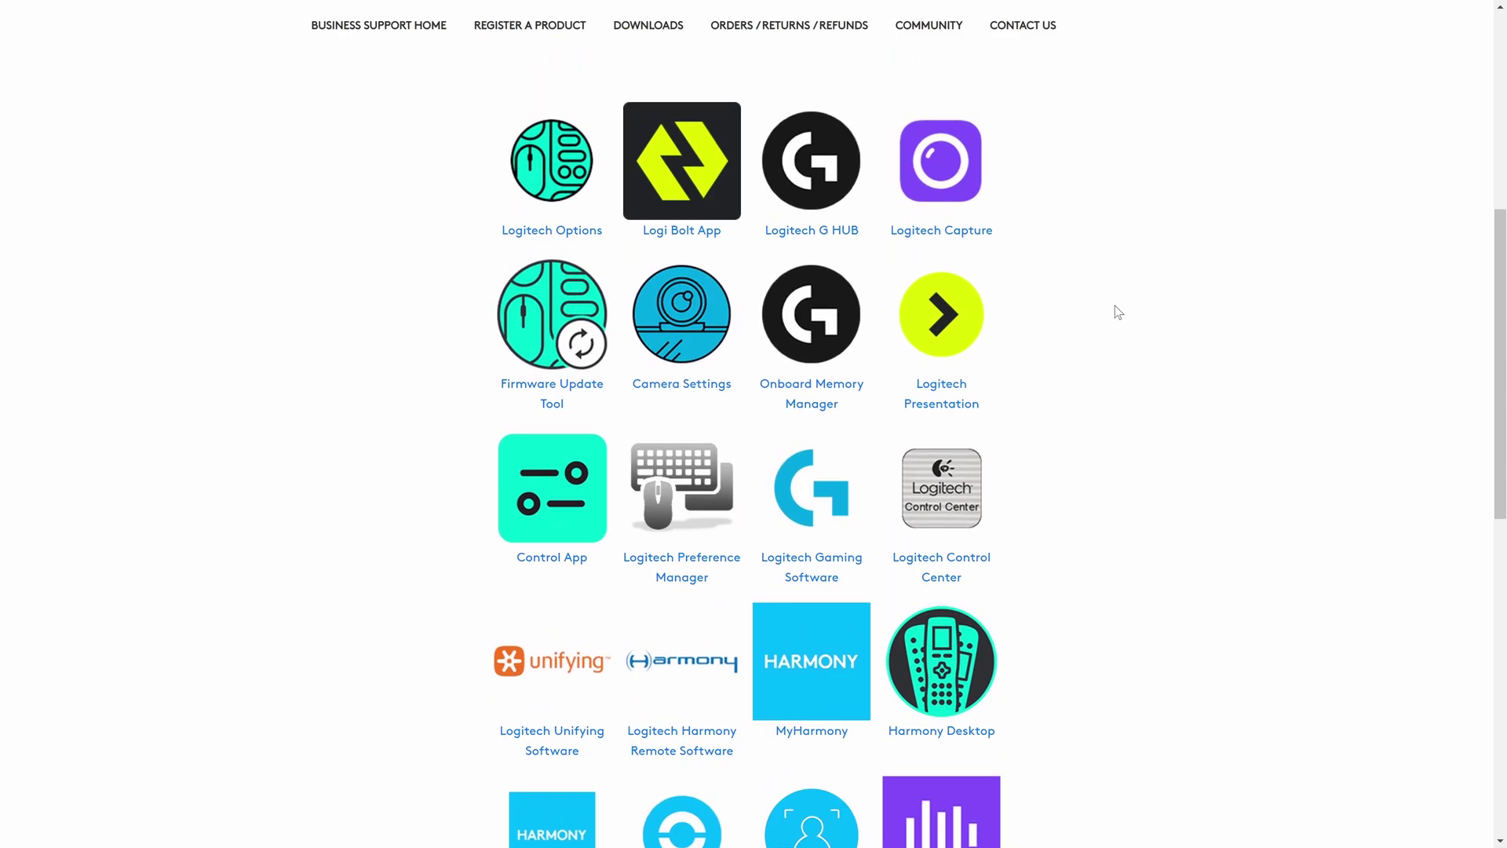
scroll(1116, 305, up, 1)
Step: Pick Firmware Update Tool from the Logitech Support Software grid
click(522, 383)
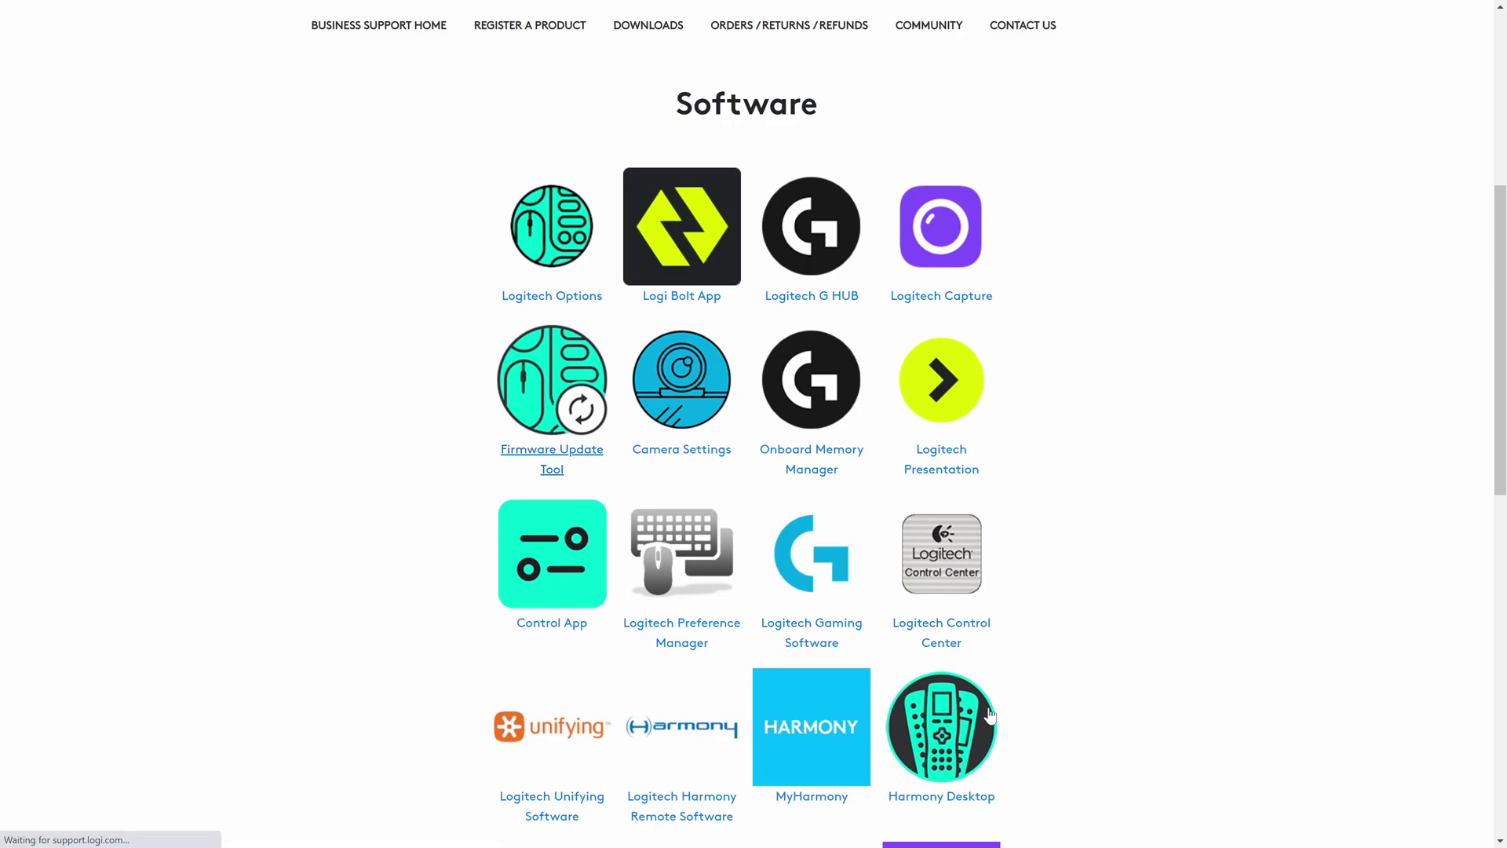